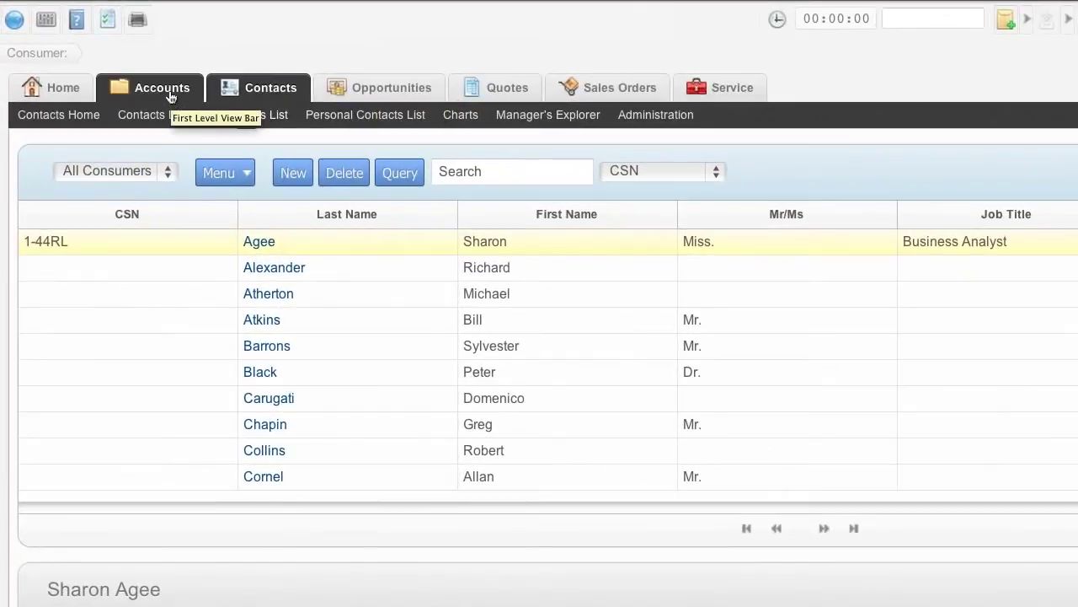
Query the accounts list for account names beginning with "Mill"
{"action": "left_click", "coordinate": [111, 91]}
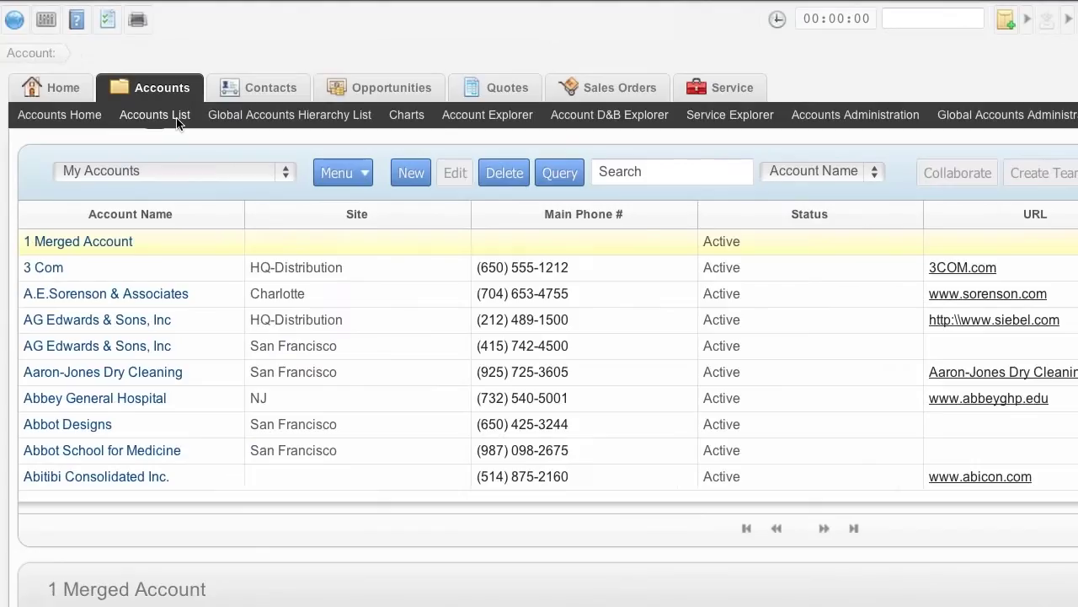
{"action": "left_click", "coordinate": [558, 173]}
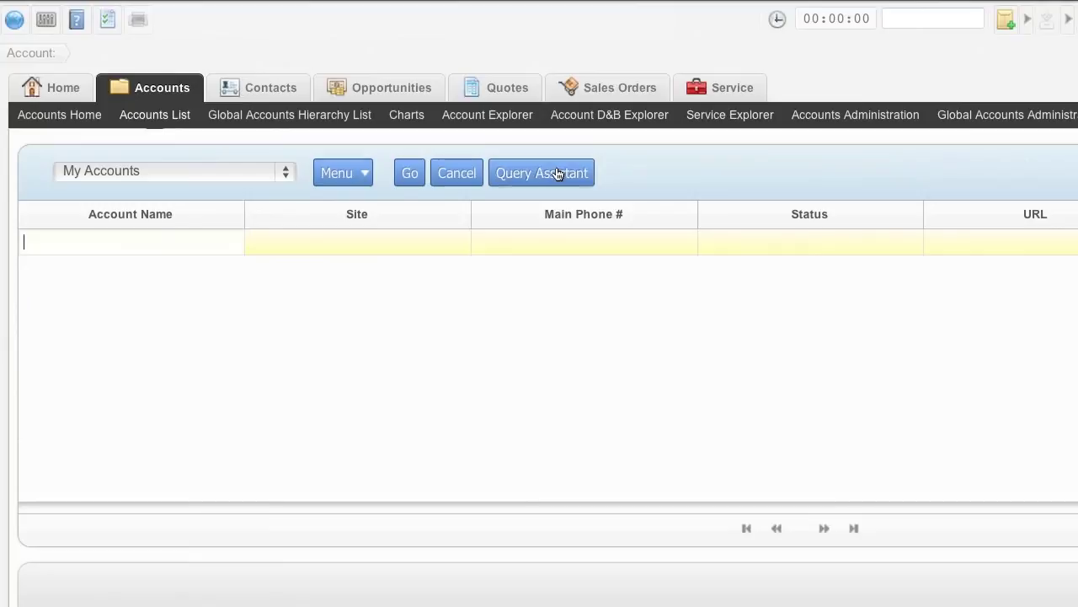
{"action": "type", "text": "Mill"}
{"action": "key", "text": "Return"}
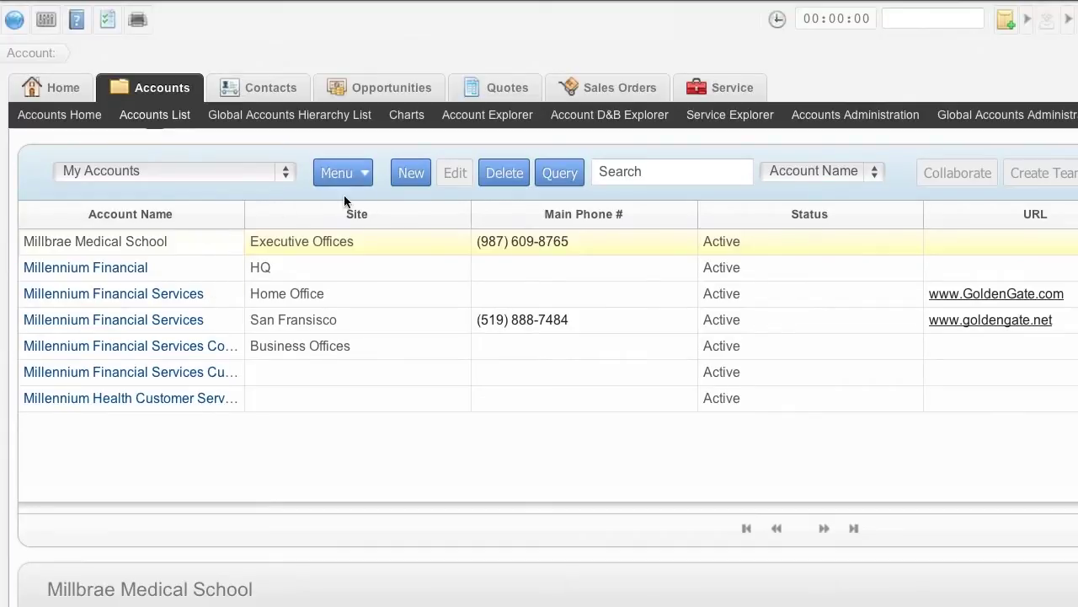
Query the accounts list for names beginning with "Mil" and open the Milenuium Furnishings account
{"action": "left_click", "coordinate": [558, 173]}
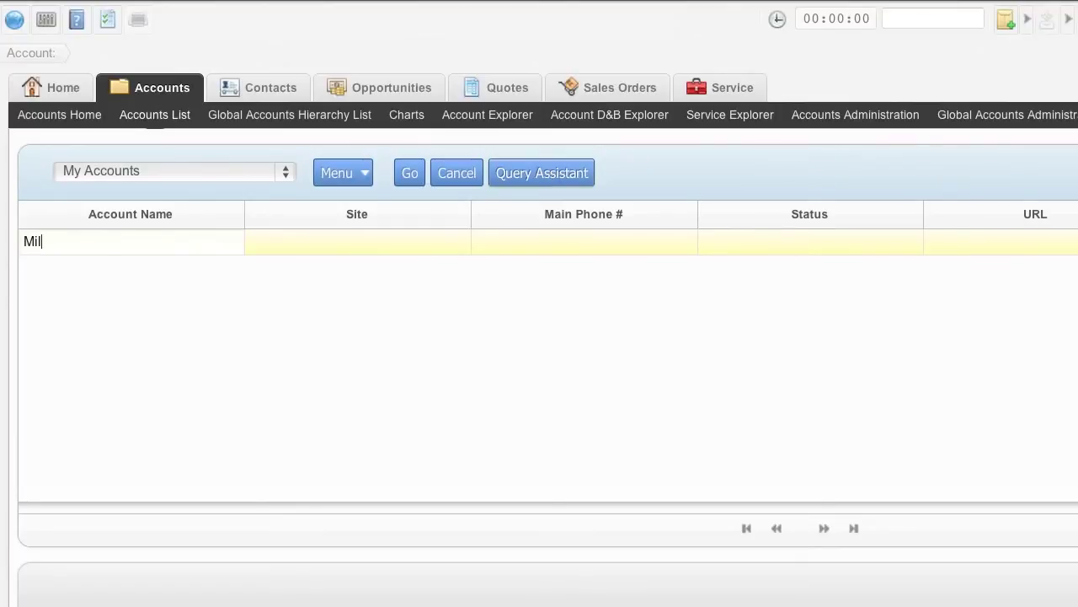
{"action": "key", "text": "Return"}
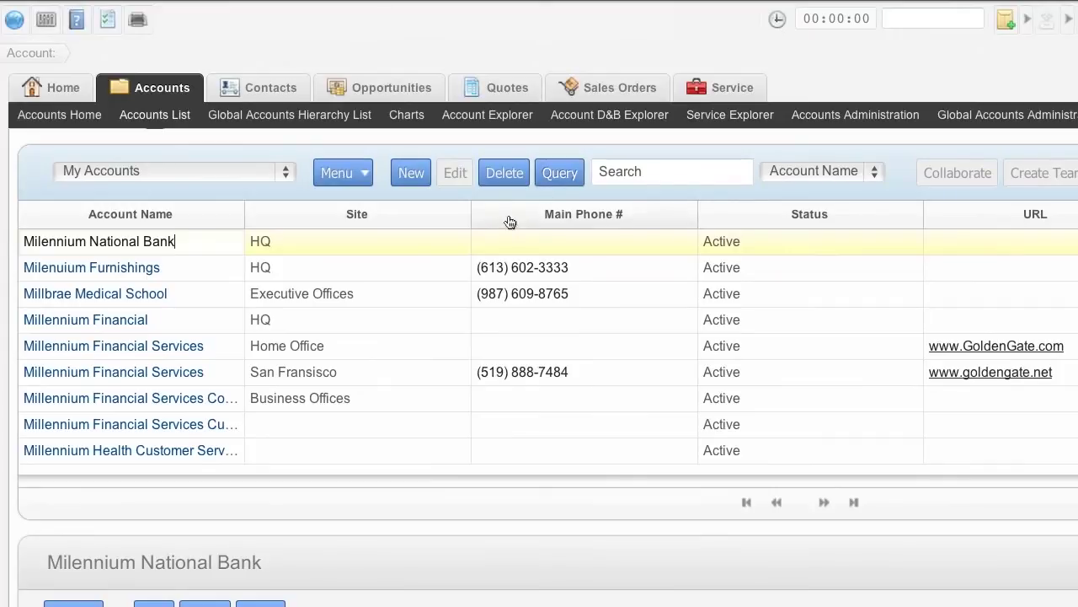
{"action": "left_click", "coordinate": [31, 270]}
{"action": "left_click", "coordinate": [32, 269]}
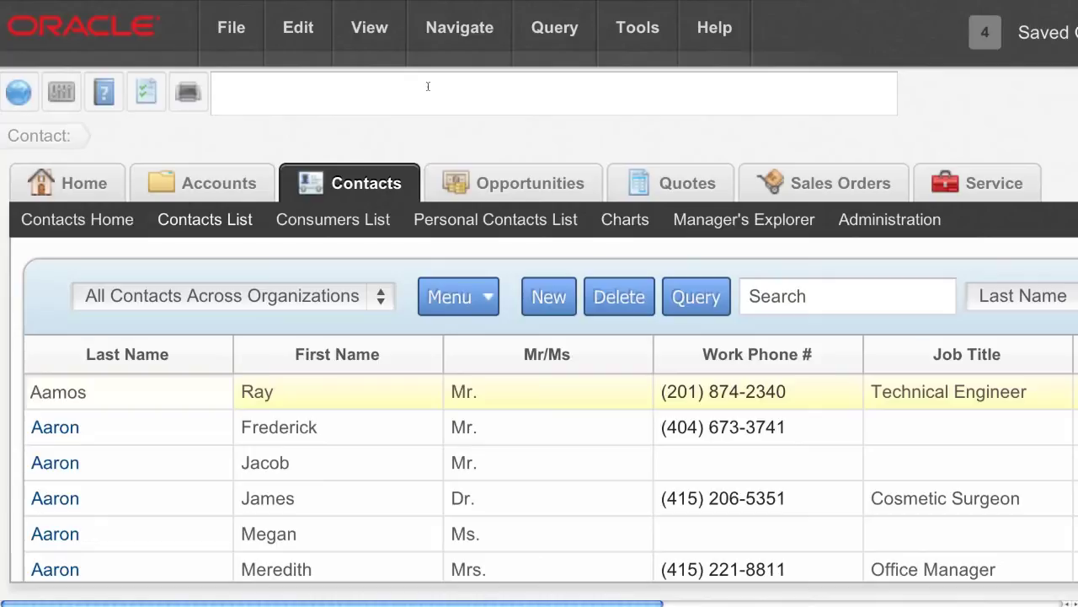
Search across accounts and contacts by a contact's name and postal code, and open the first suggestion
{"action": "type", "text": "alex"}
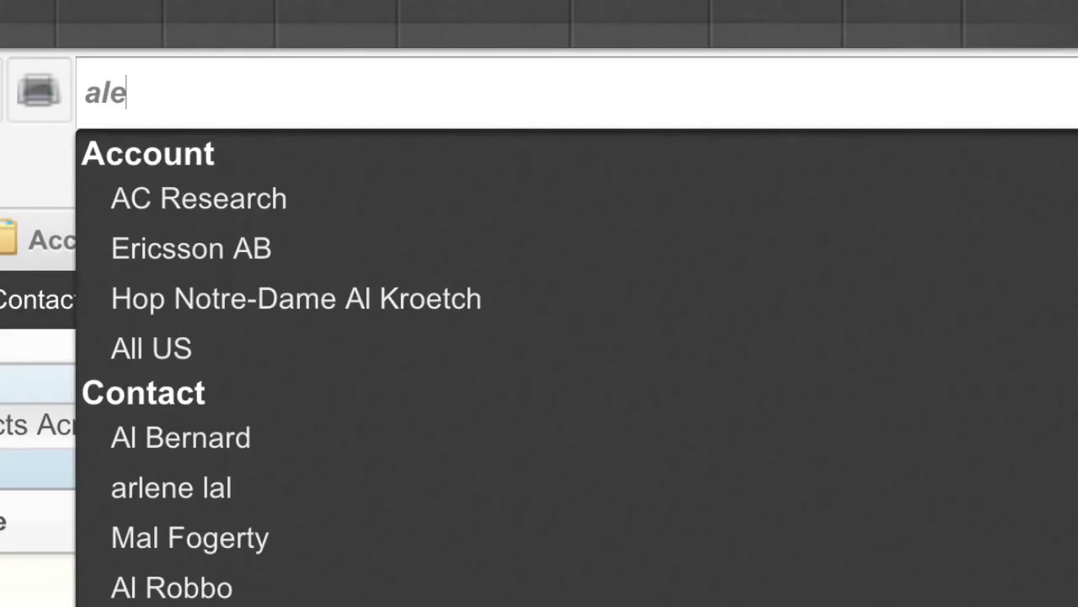
{"action": "type", "text": "ander"}
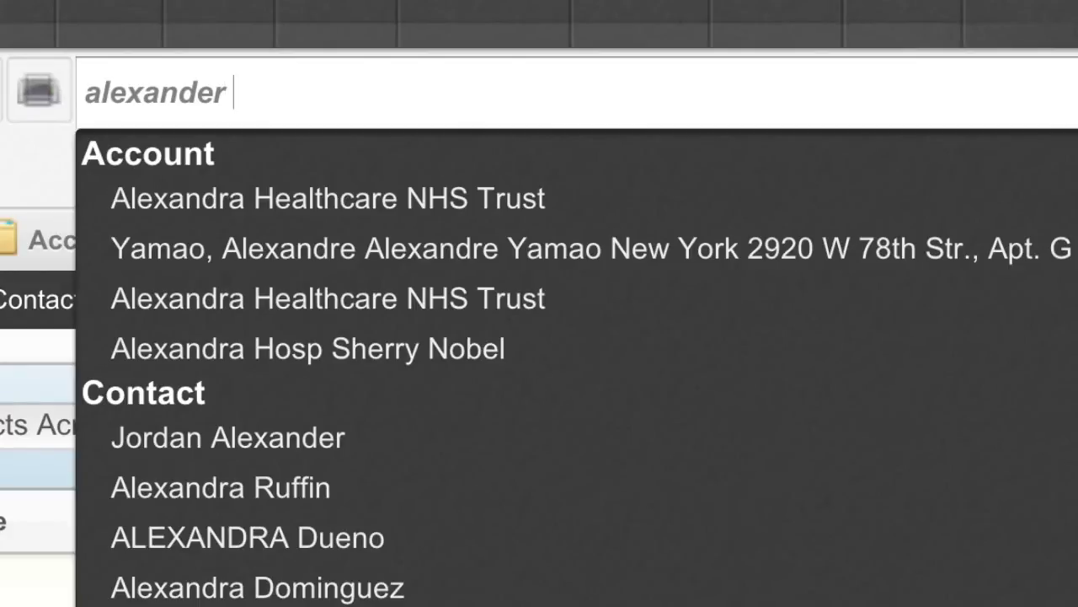
{"action": "type", "text": "8033"}
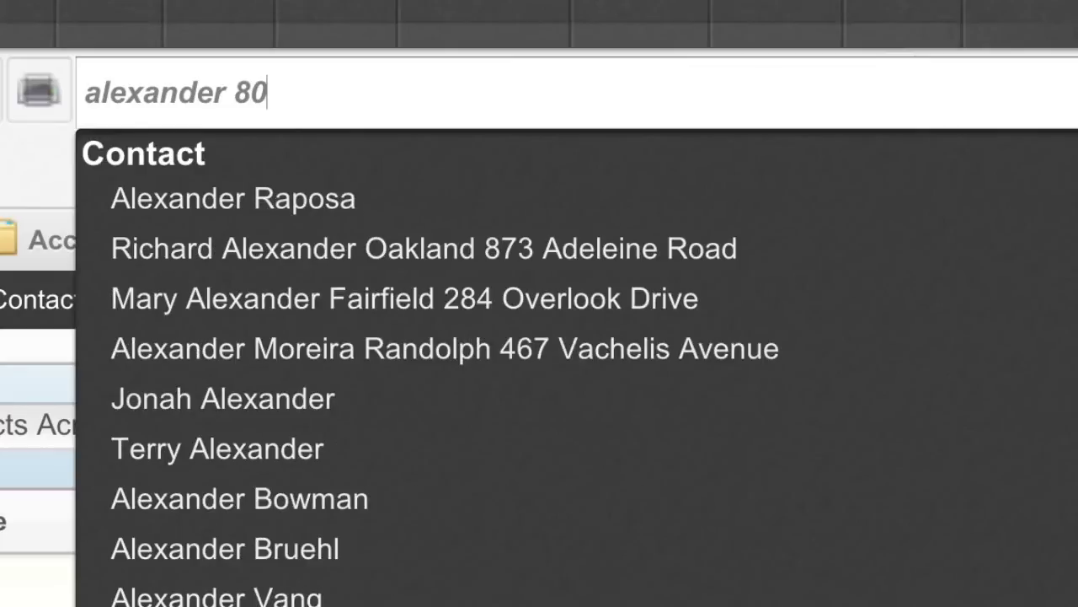
{"action": "type", "text": "5"}
{"action": "left_click", "coordinate": [438, 197]}
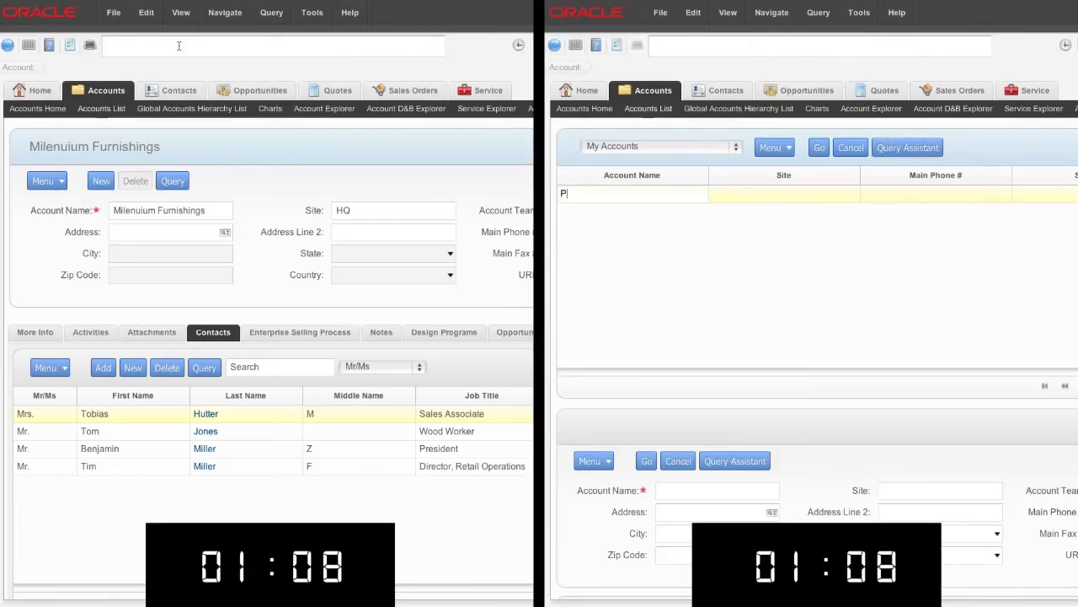
Look up "Porsche" in parallel, with an account name query in one session and the global search in the other
{"action": "type", "text": "orssche"}
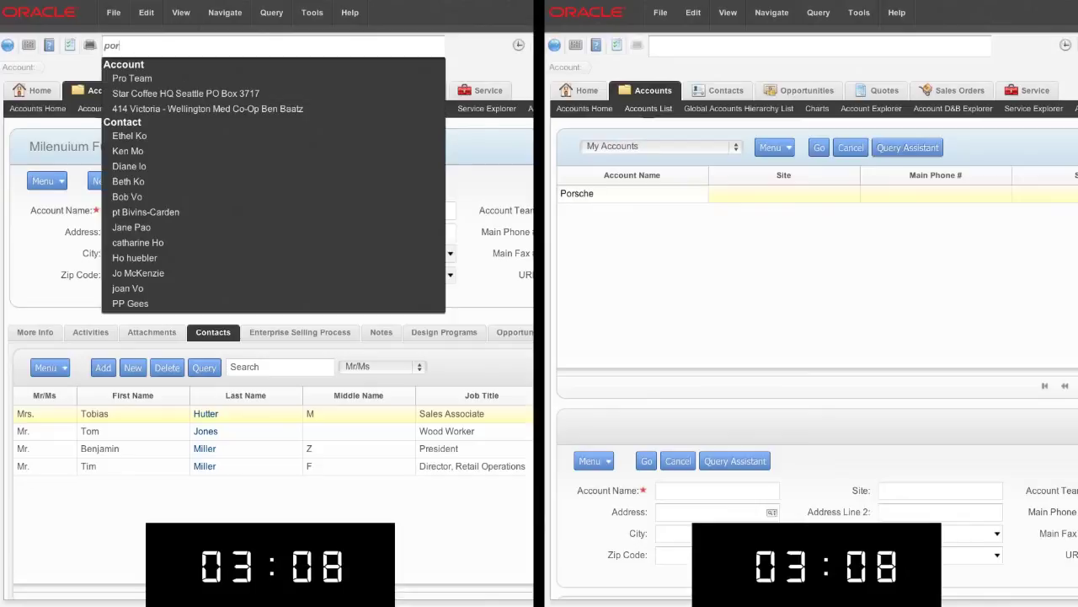
{"action": "key", "text": "Return"}
{"action": "type", "text": "ch"}
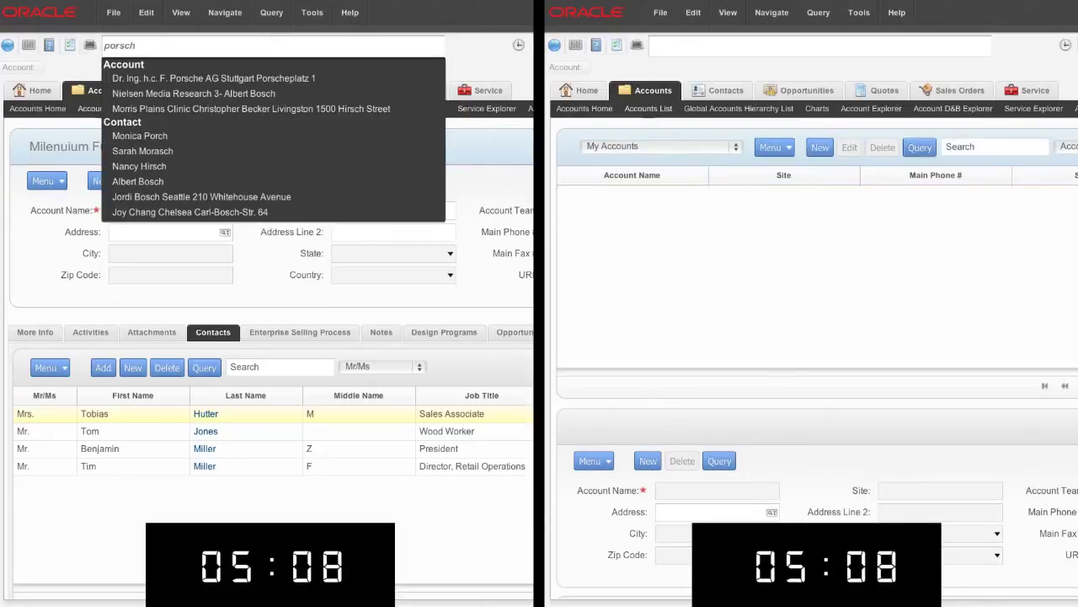
{"action": "type", "text": "e"}
Open the suggested Dr. Ing. h.c. F. Porsche AG account, and query the other session's accounts for "Ferdinand Porsche"
{"action": "left_click", "coordinate": [920, 148]}
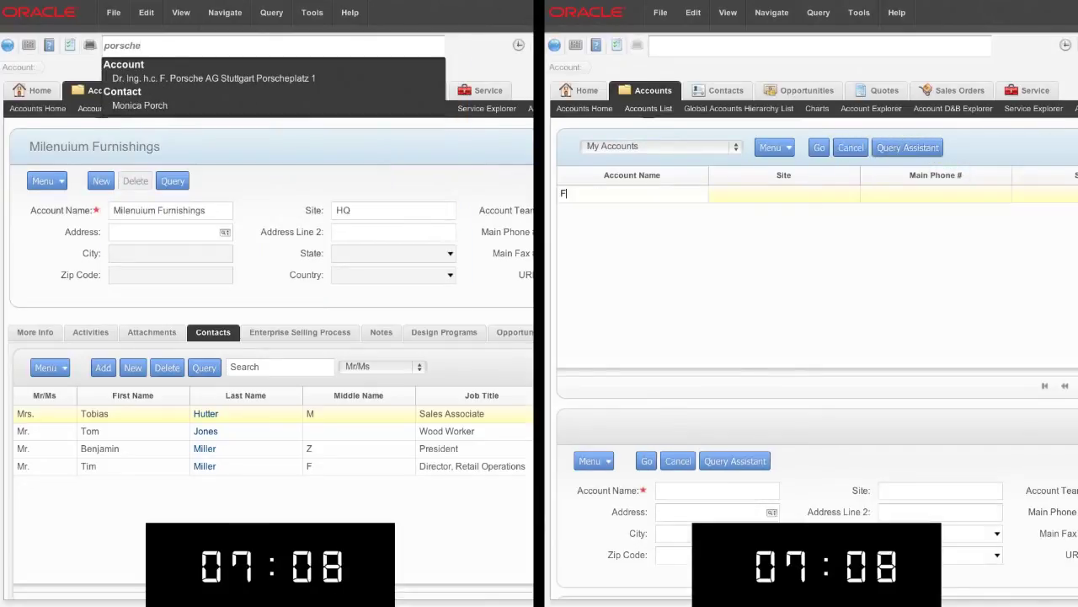
{"action": "type", "text": "Ferdinand Porsch"}
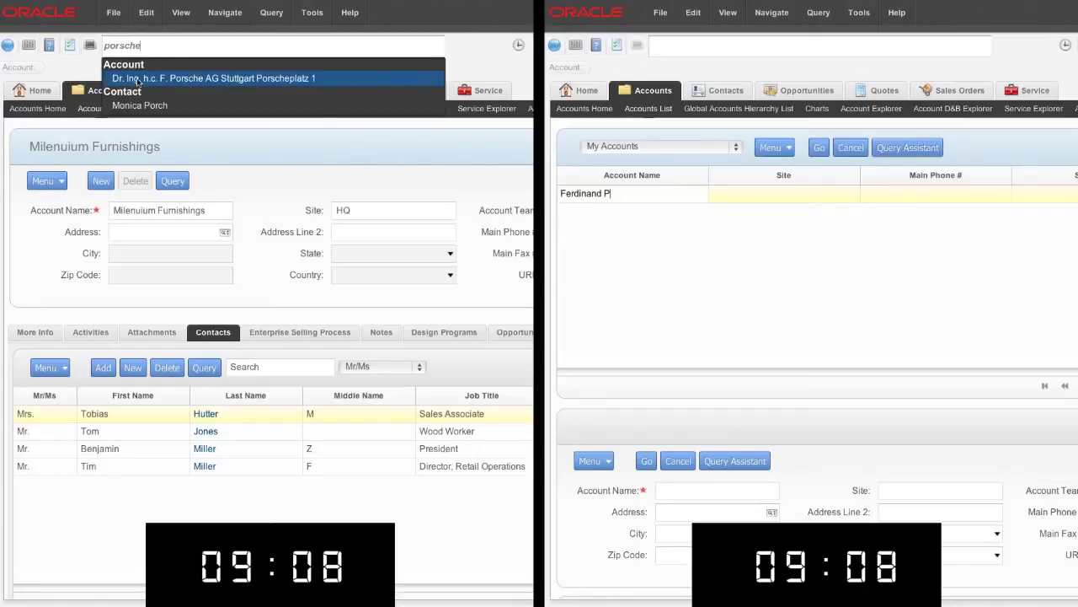
{"action": "left_click", "coordinate": [139, 79]}
{"action": "type", "text": "e"}
{"action": "key", "text": "Return"}
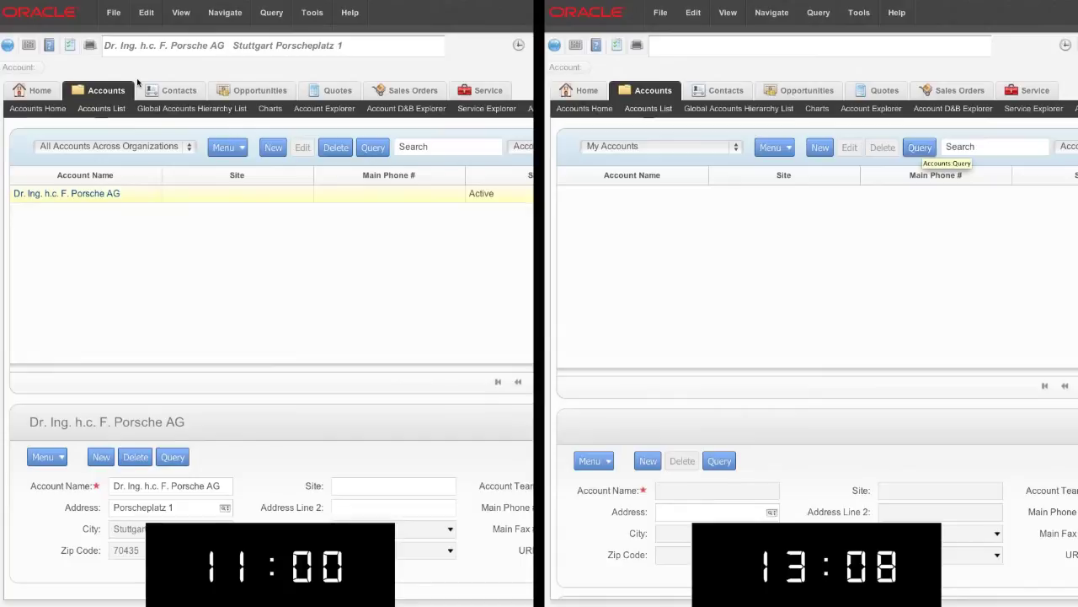
Query the accounts list by account name for "Dr. Ing." in the session without global search
{"action": "left_click", "coordinate": [919, 147]}
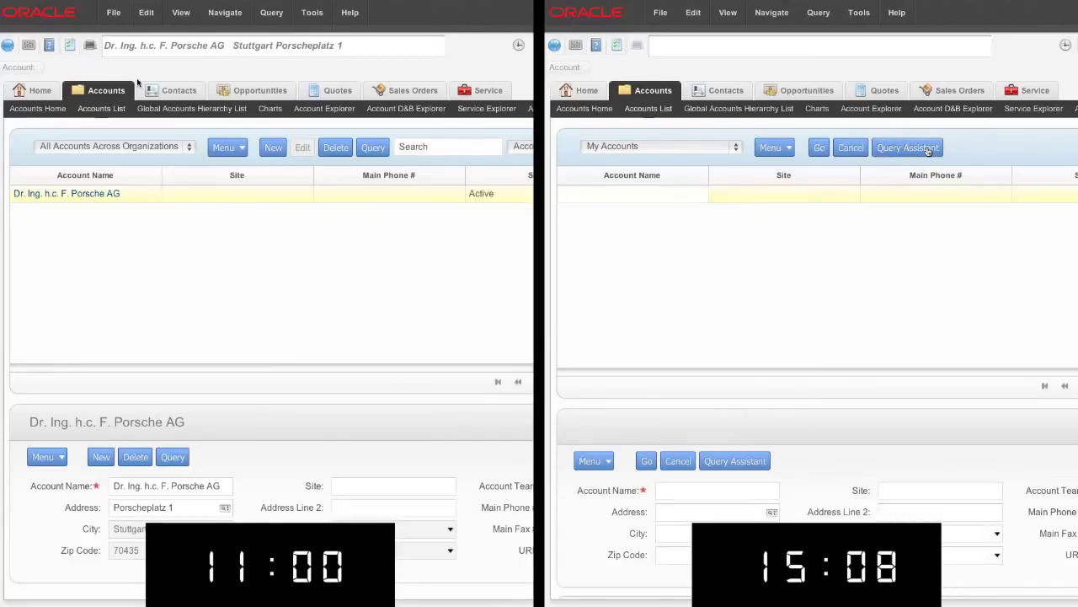
{"action": "type", "text": "Dr. Ing."}
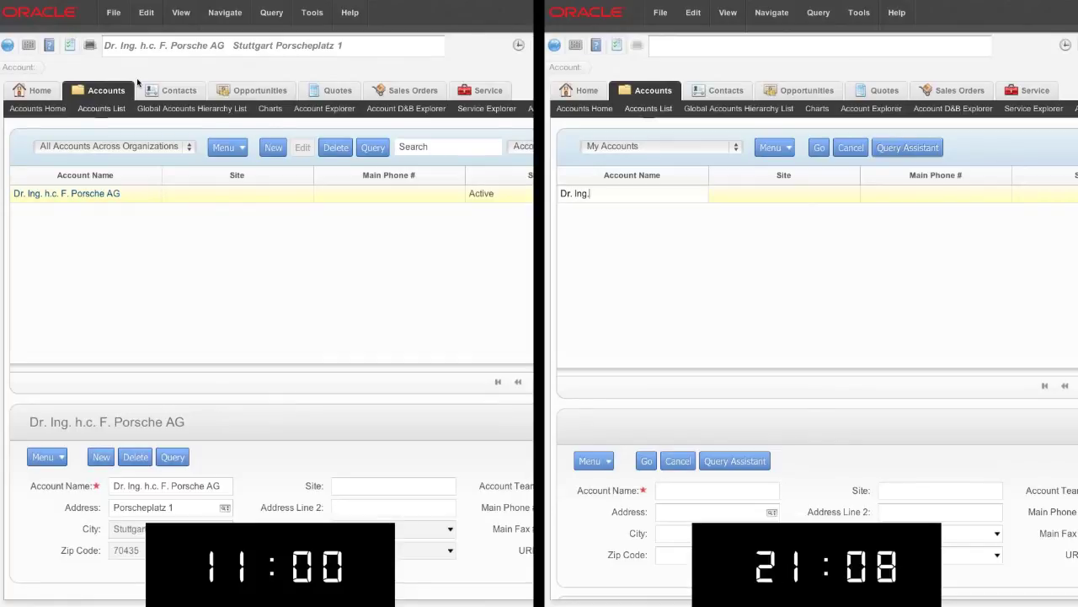
{"action": "key", "text": "Return"}
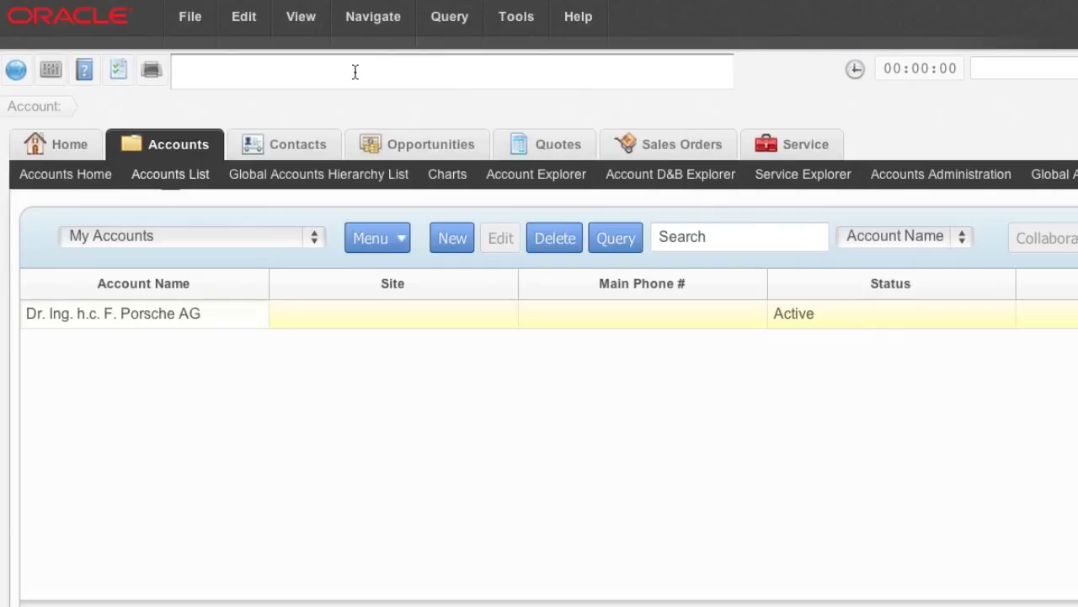
Search for the contact's last name in Crossdomain Search and open the third suggestion, which has a similarly spelled surname
{"action": "type", "text": "meyer"}
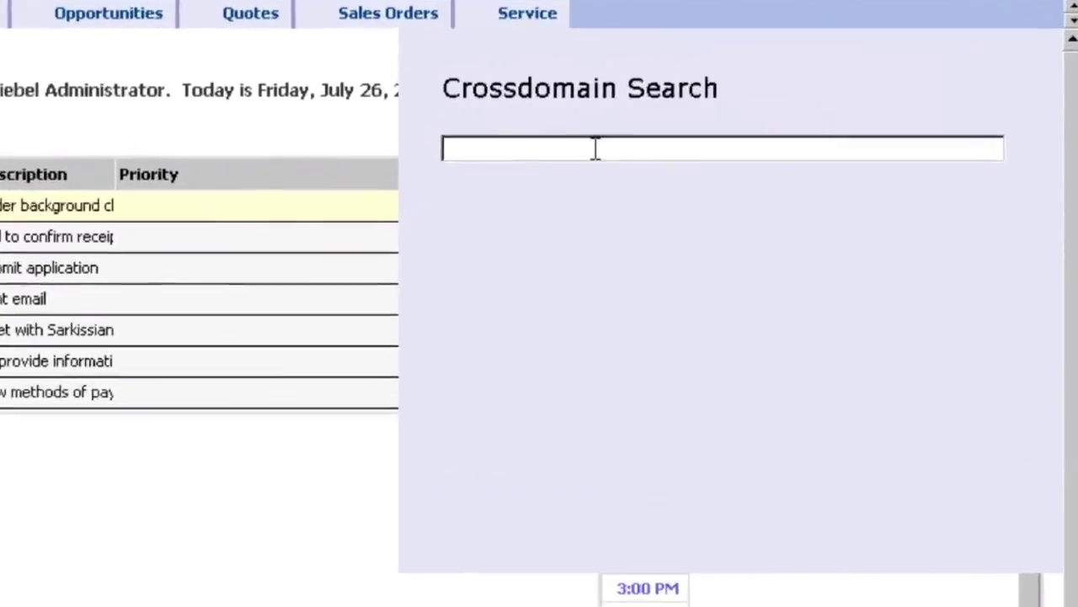
{"action": "left_click", "coordinate": [594, 148]}
{"action": "type", "text": "me"}
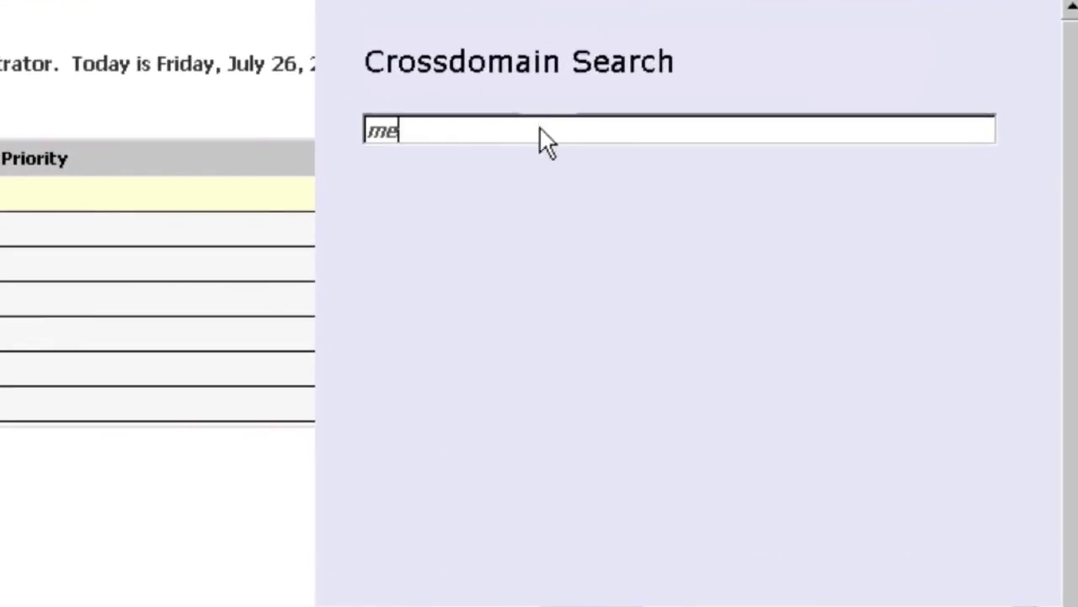
{"action": "type", "text": "y"}
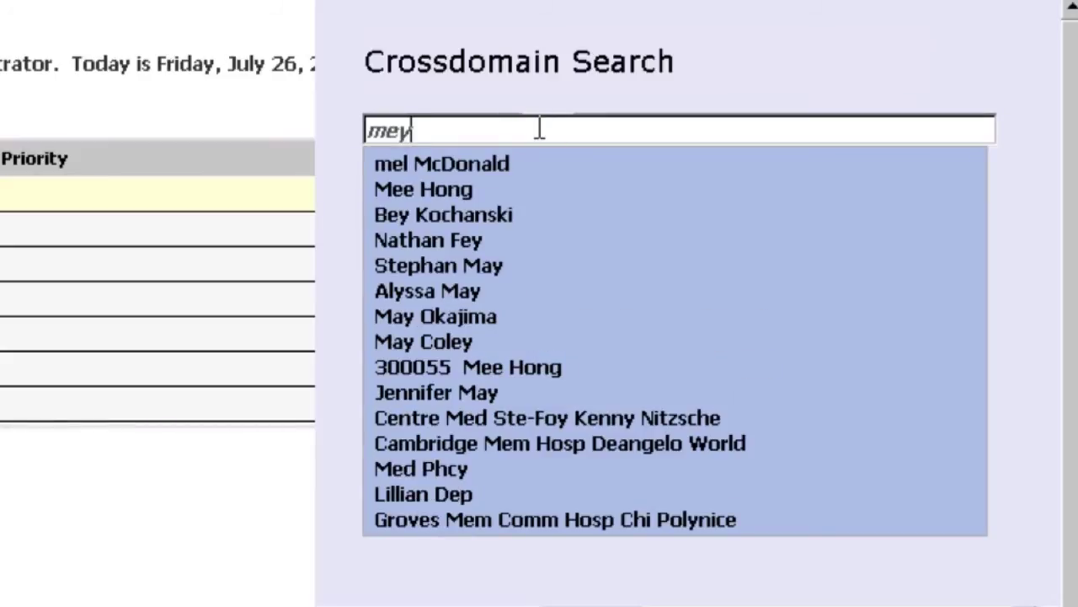
{"action": "type", "text": "e"}
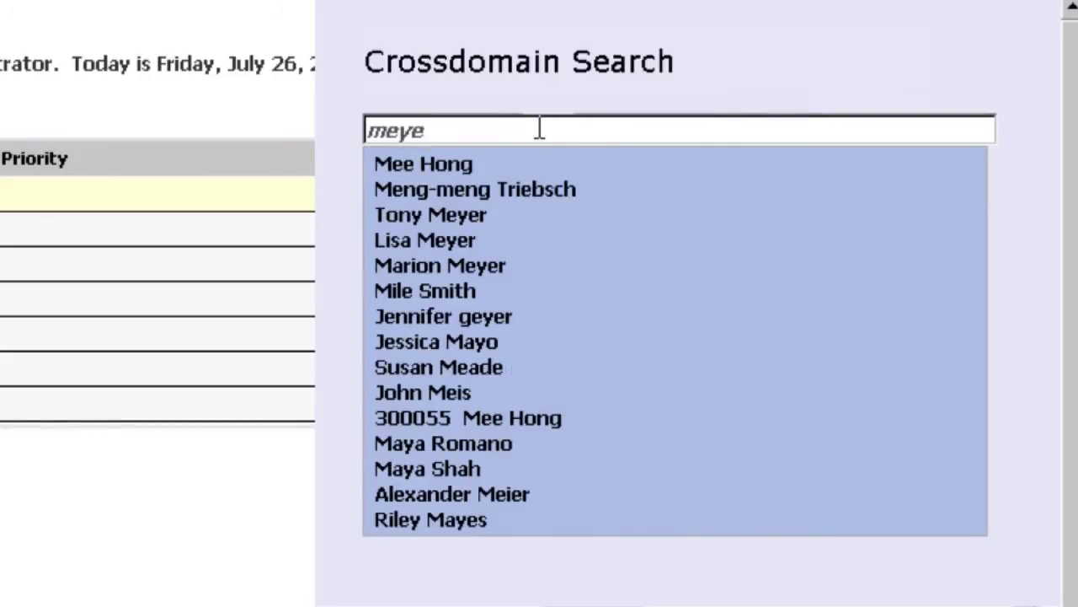
{"action": "type", "text": "r"}
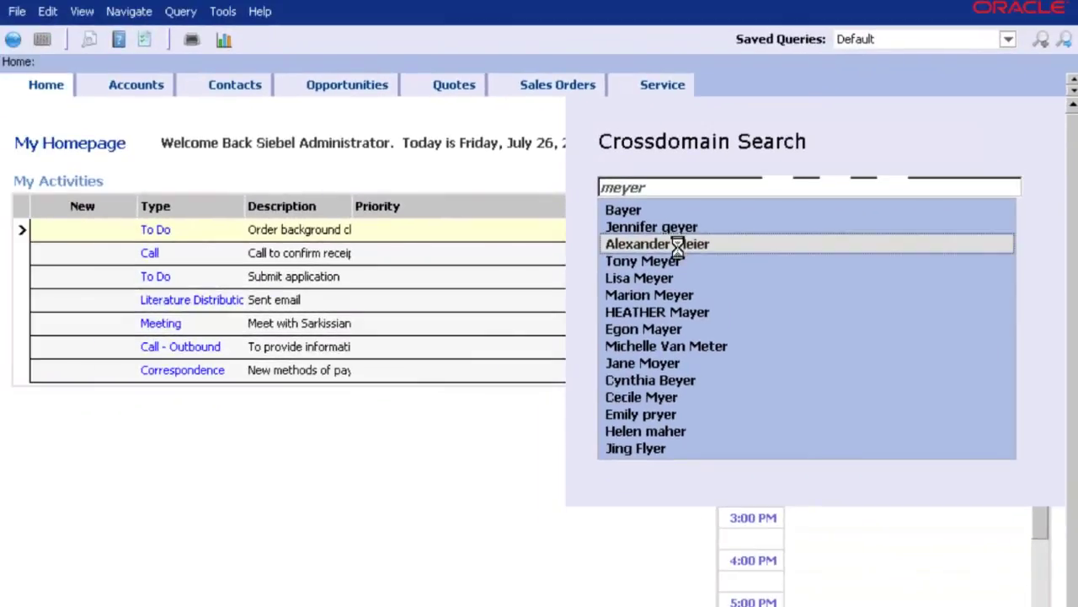
{"action": "left_click", "coordinate": [484, 216]}
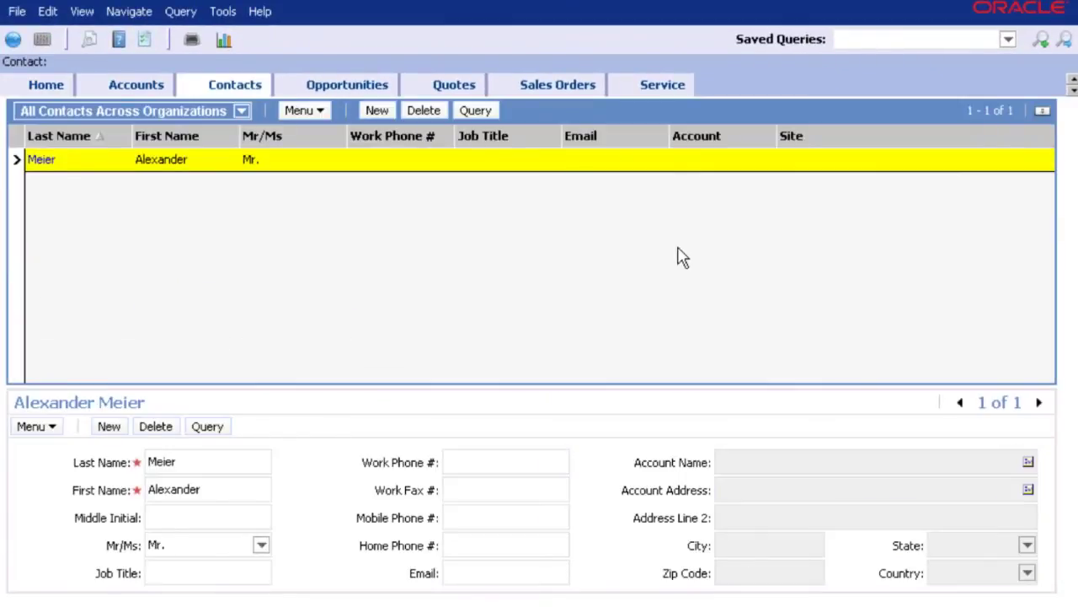